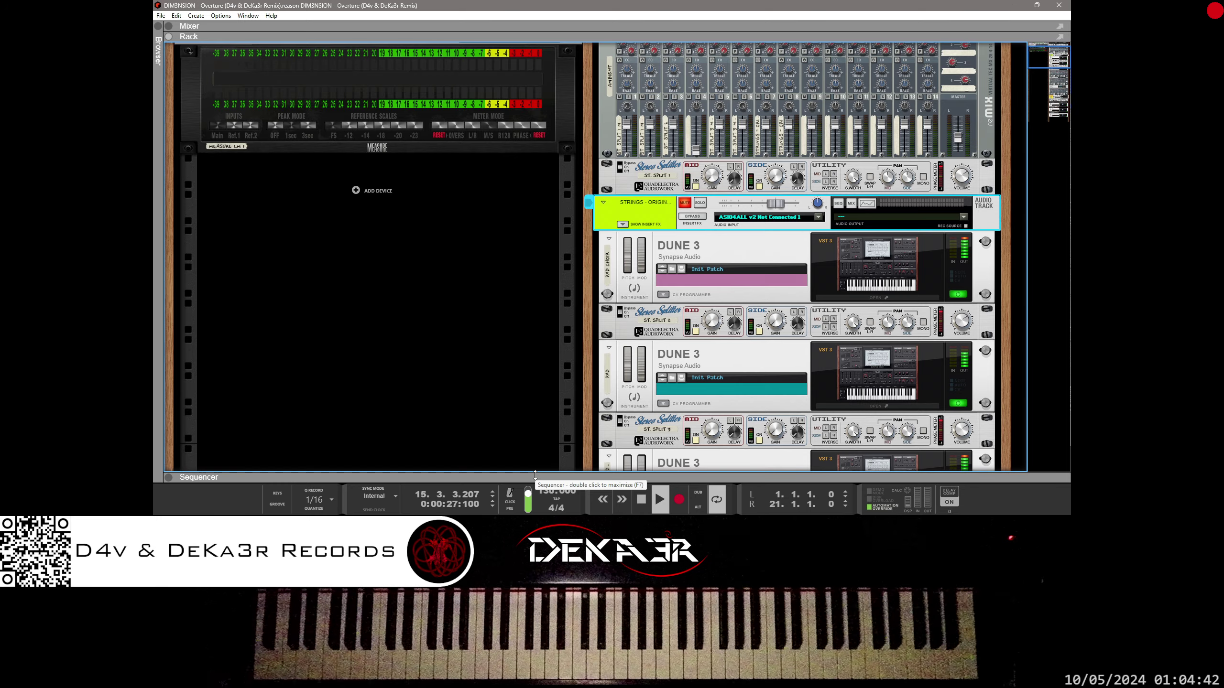
Step: Adjust the Mid gain and set the Side gain to 100% on the Stereo Splitter between the second and third DUNE 3 devices
scroll(795, 256, "down", 5)
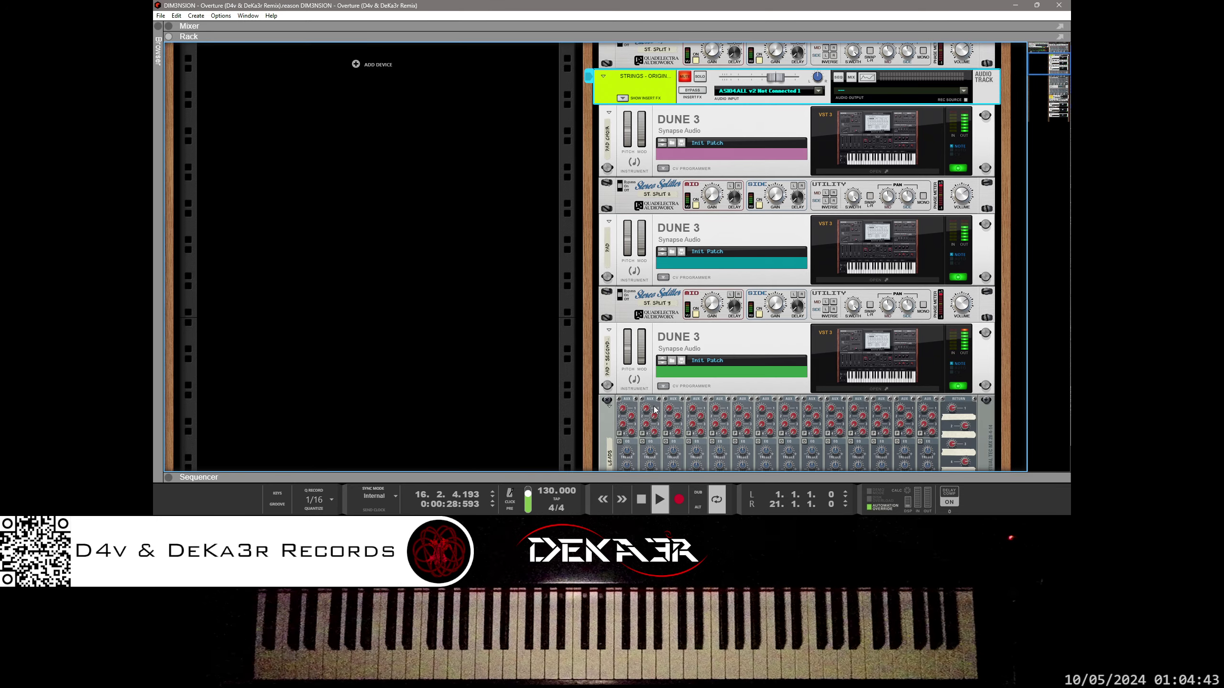
left_click(711, 306)
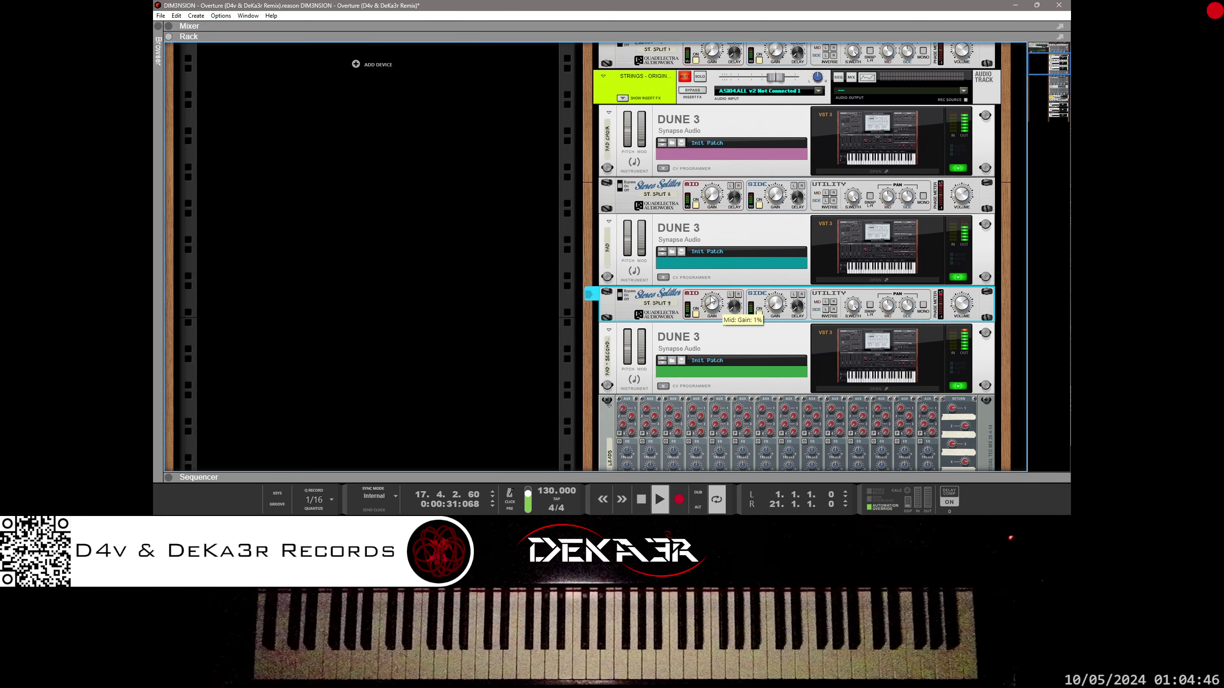
mouse_move(778, 288)
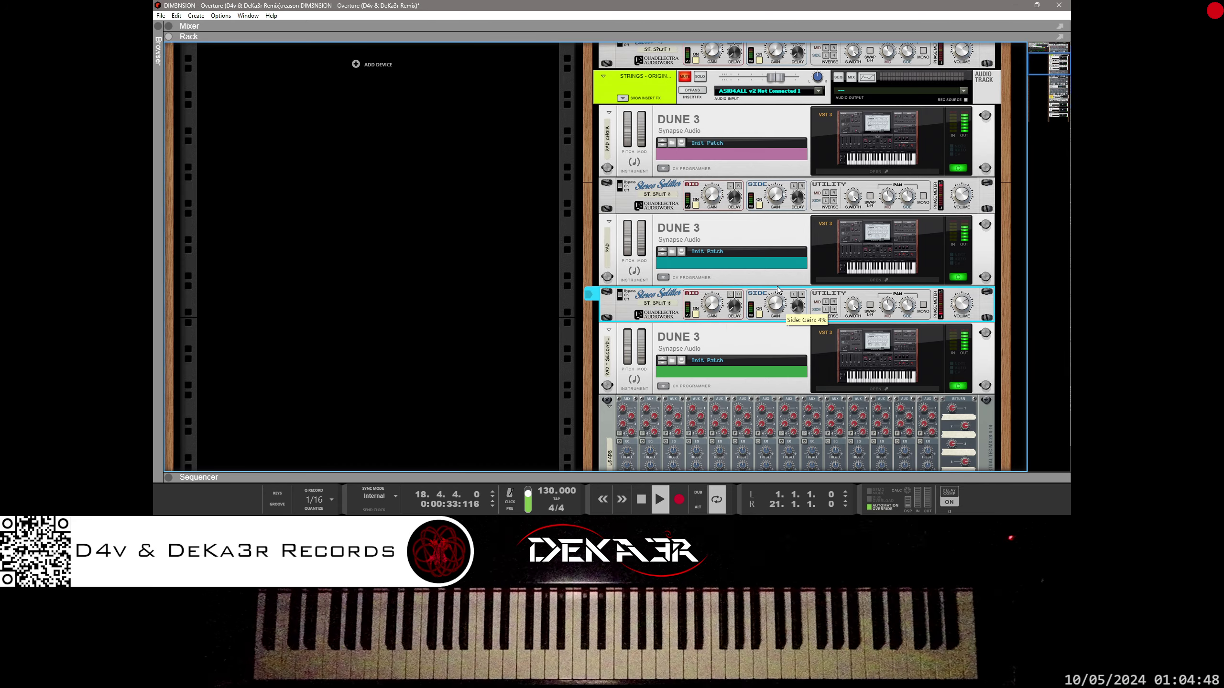
left_click_drag(776, 285, 784, 232)
Step: Set the Mid gain to 62% on the Stereo Splitter between the first and second DUNE 3 devices
scroll(790, 219, "up", 2)
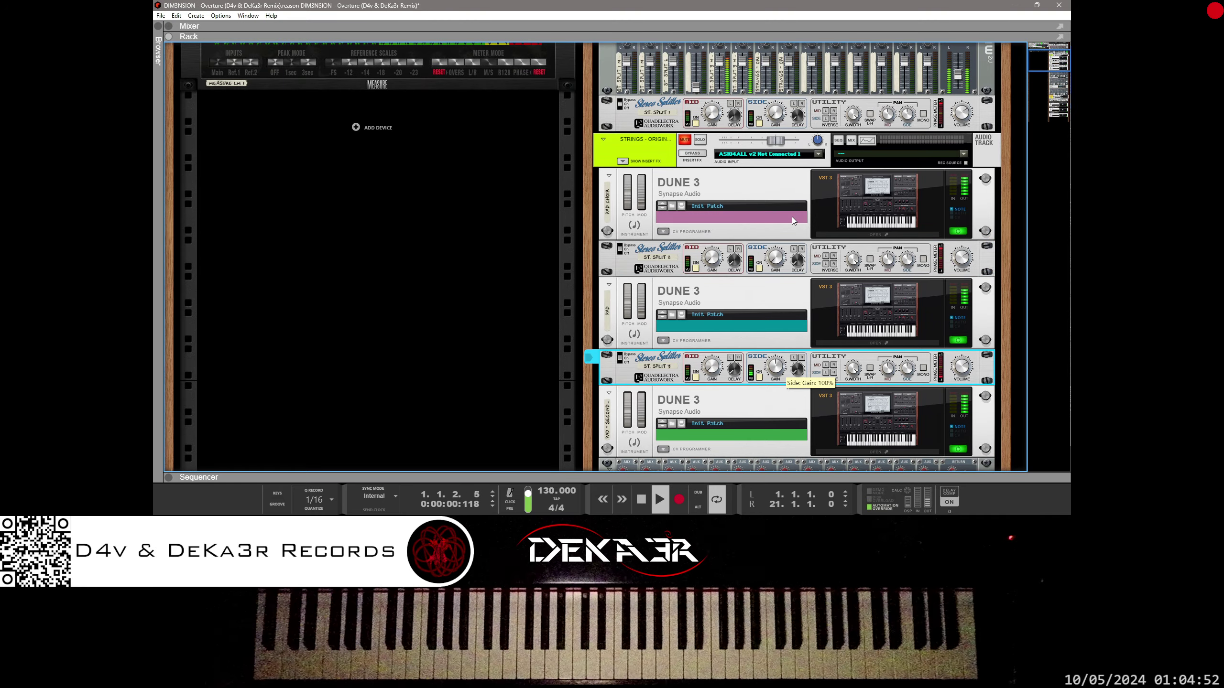
left_click(781, 259)
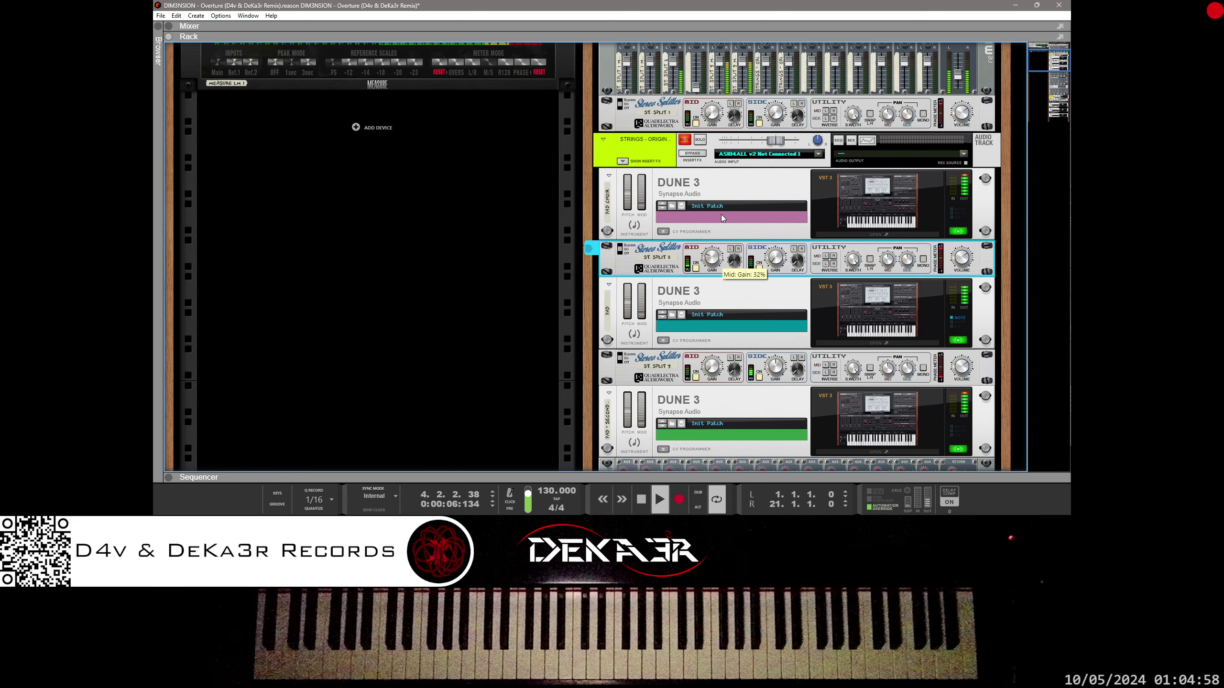
left_click_drag(733, 190, 735, 141)
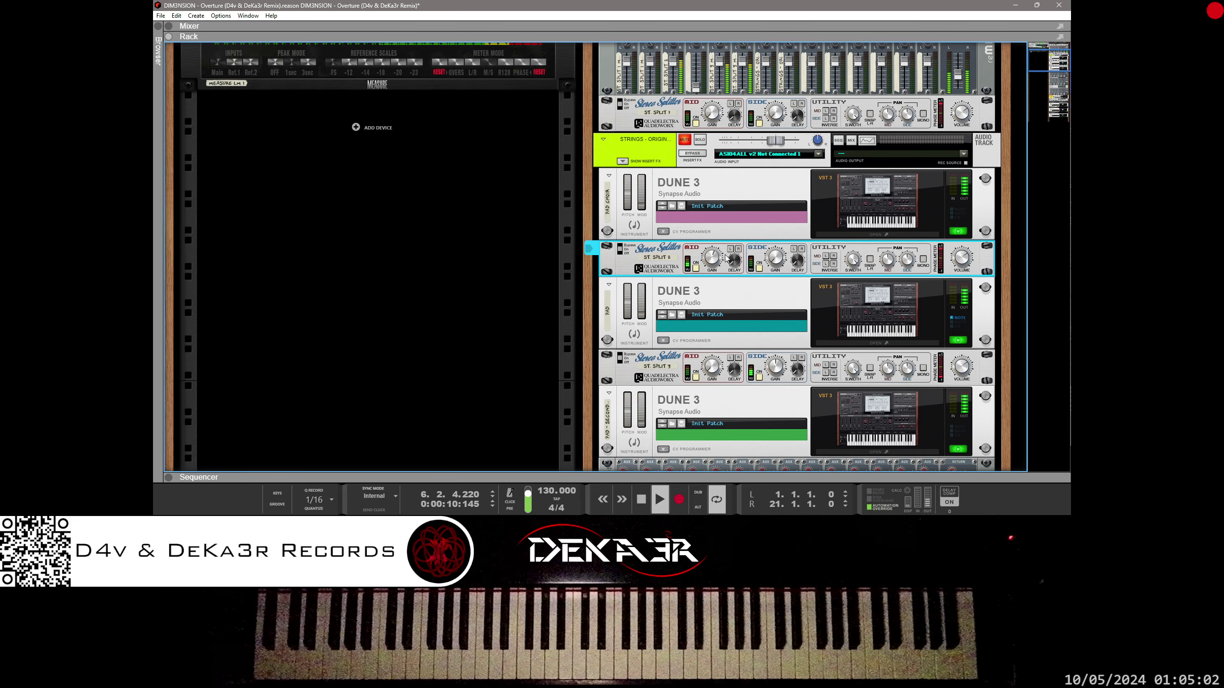
left_click_drag(720, 226, 719, 262)
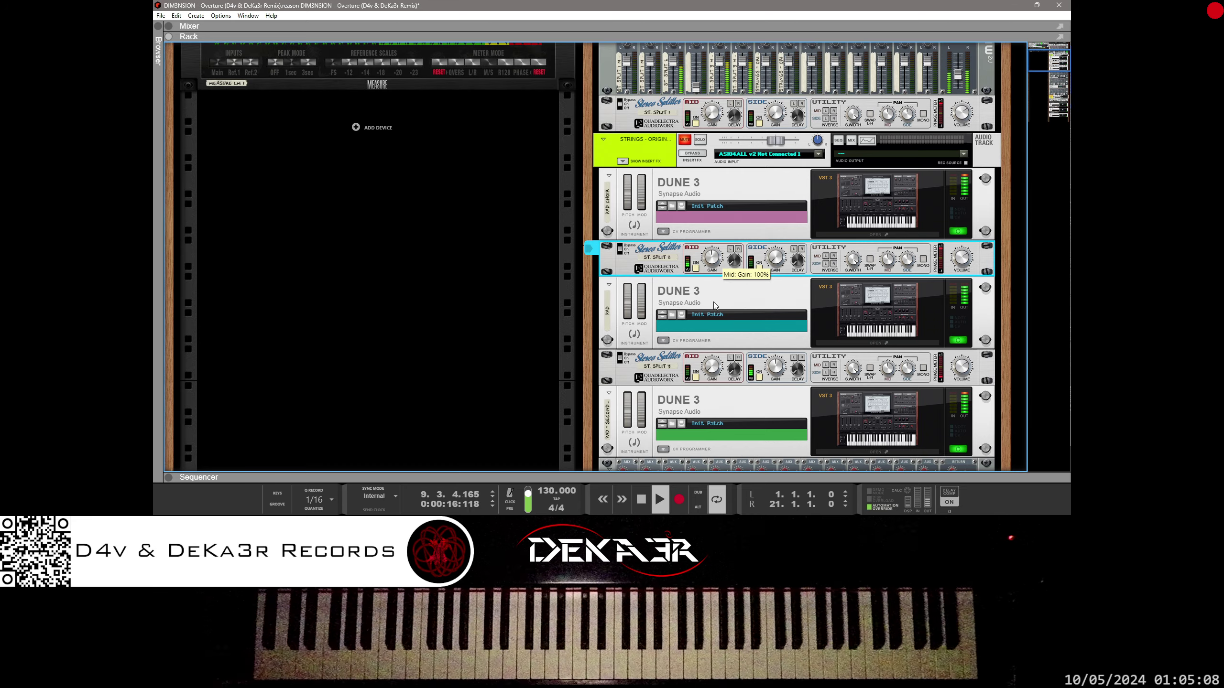
left_click_drag(716, 312, 716, 314)
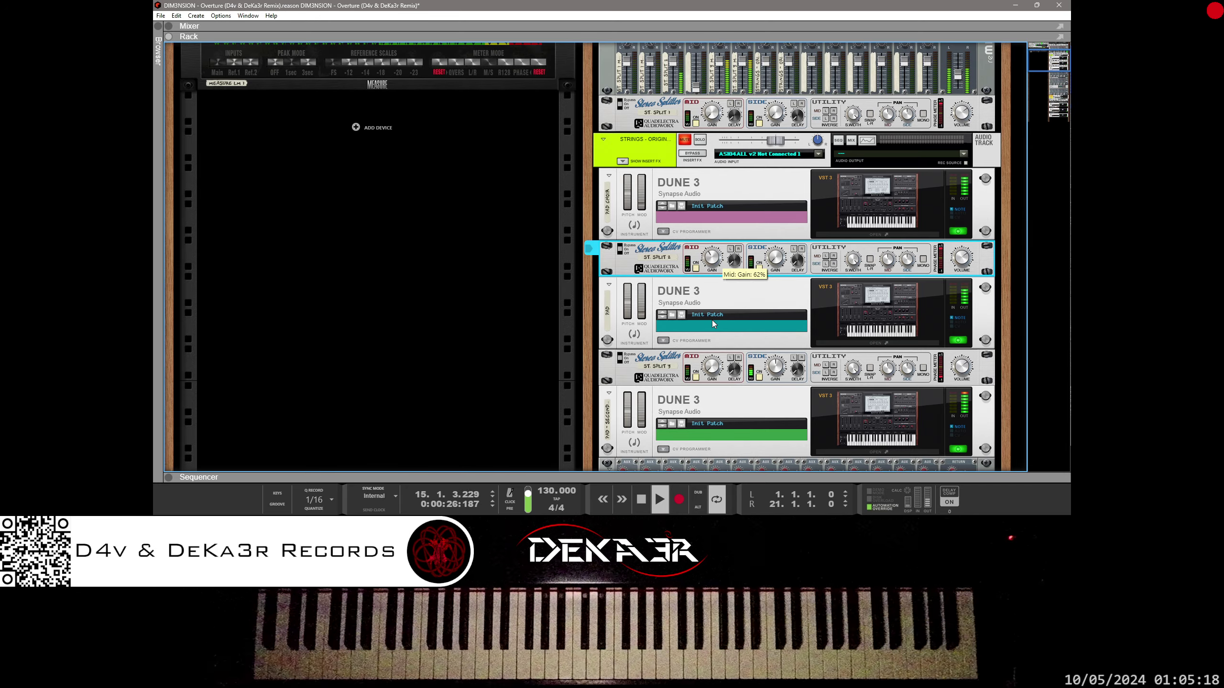
Step: Adjust the Mid gain on the Stereo Splitter directly below the AMBIENT mixer
scroll(763, 309, "up", 2)
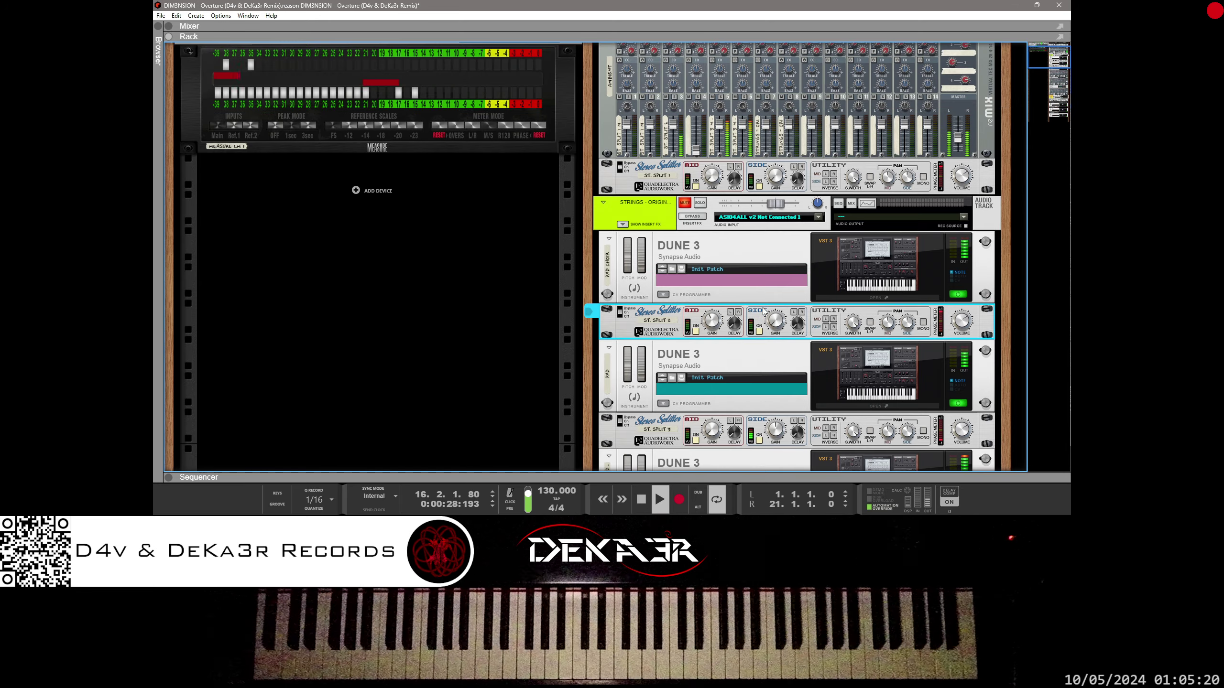
left_click(714, 164)
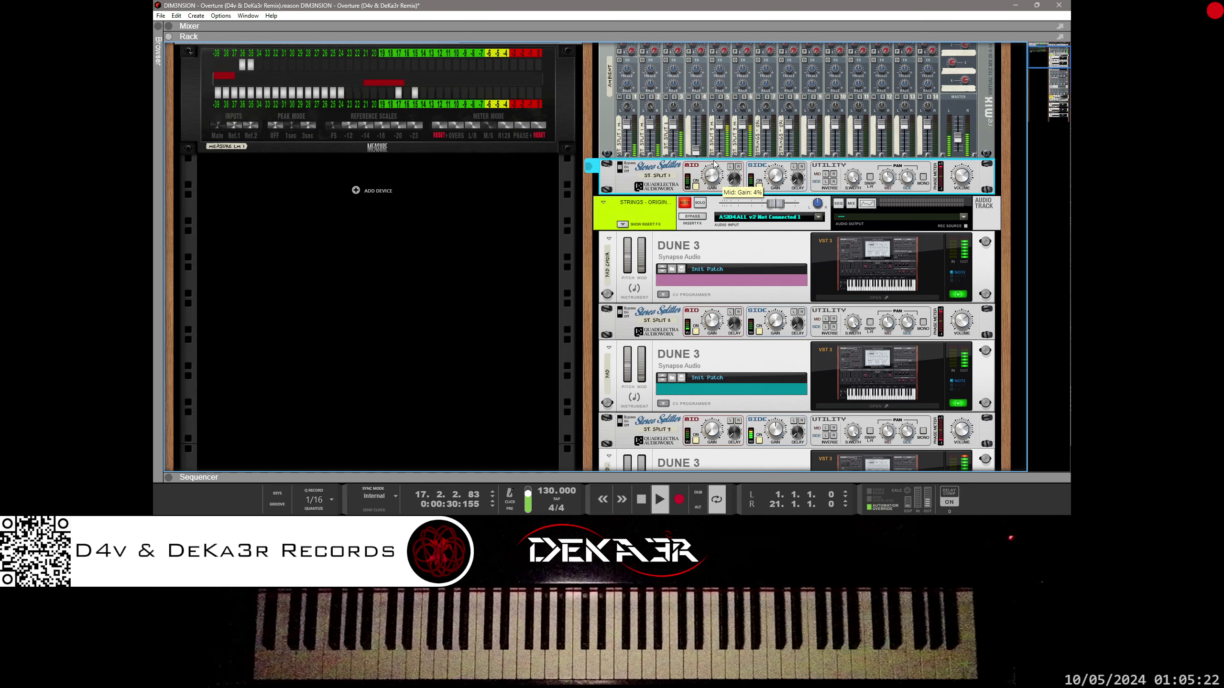
left_click_drag(714, 164, 728, 124)
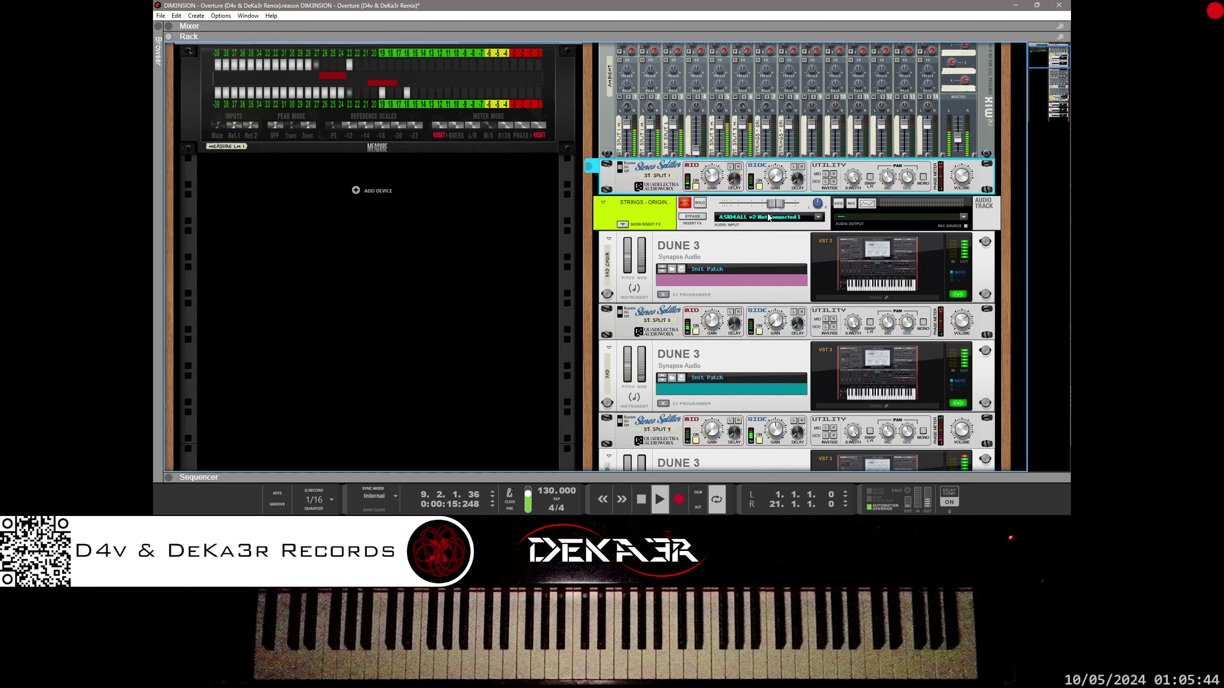
Step: Adjust the Aux 4 send of channel 6 on the AMBIENT mixer
scroll(754, 275, "up", 2)
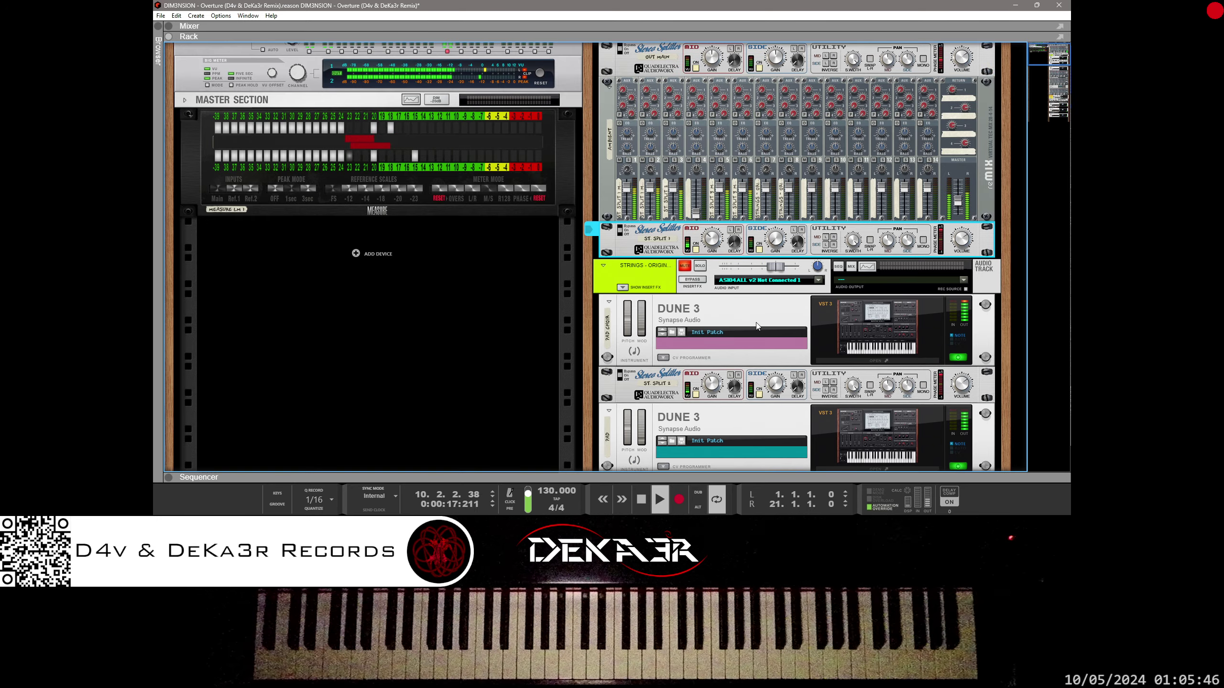
scroll(754, 268, "down", 2)
scroll(766, 200, "up", 3)
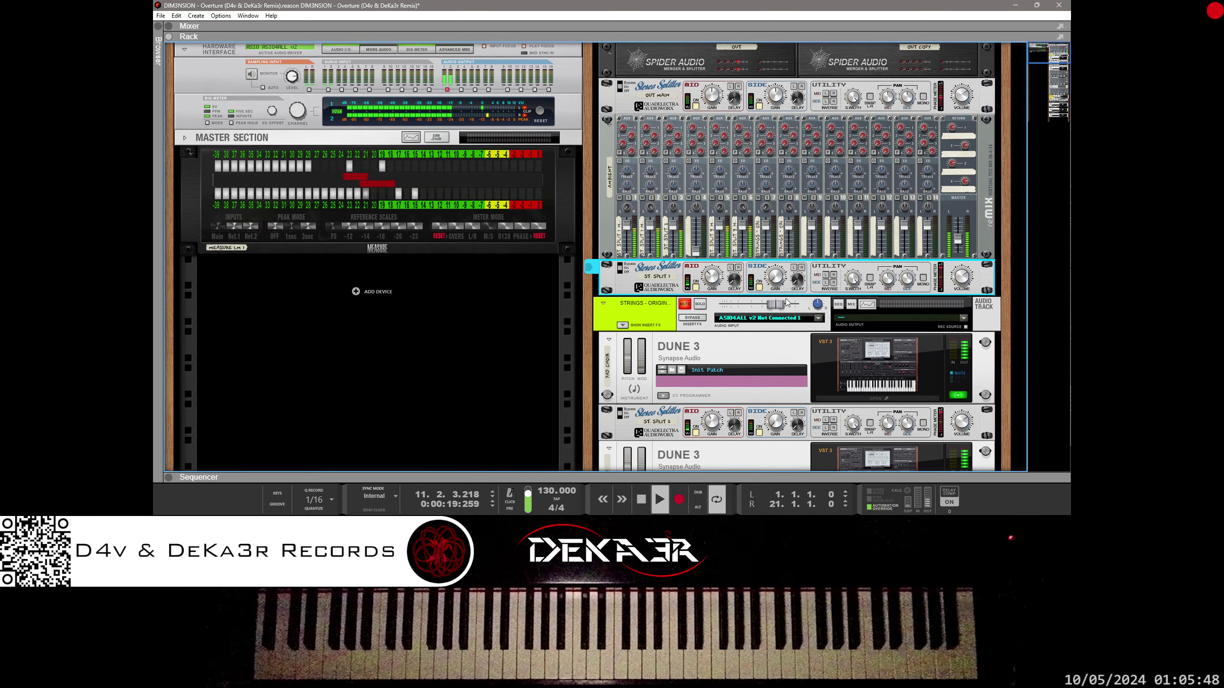
left_click(747, 154)
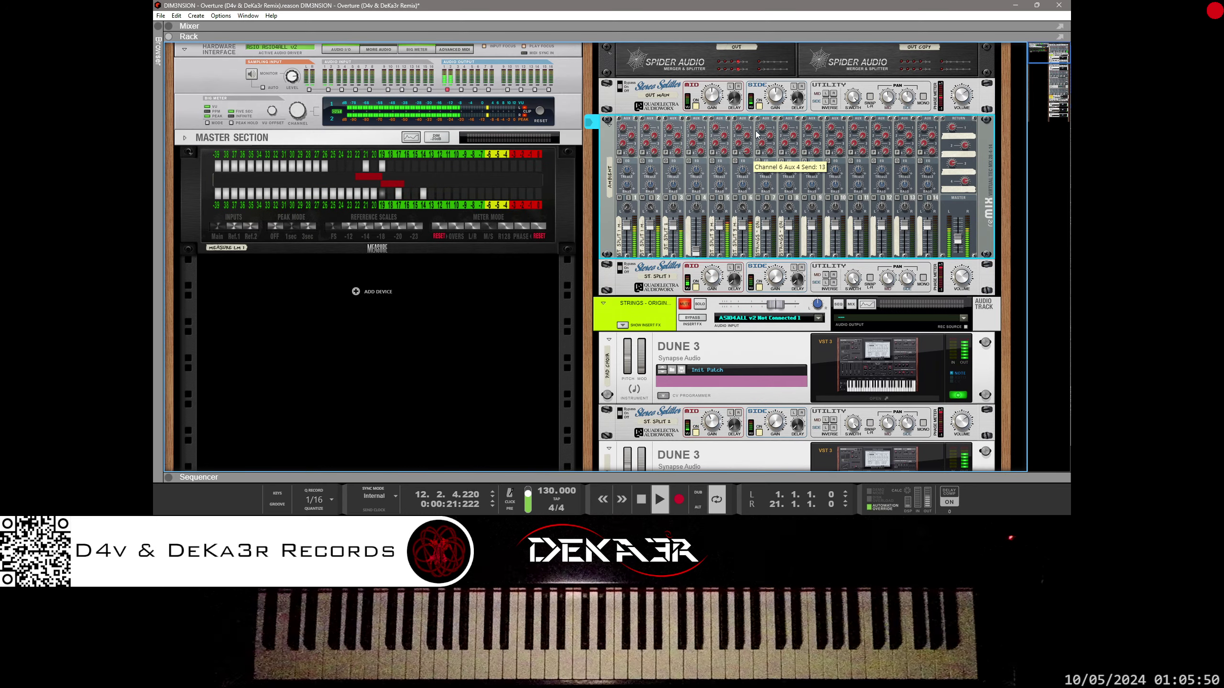
left_click_drag(787, 72, 742, 146)
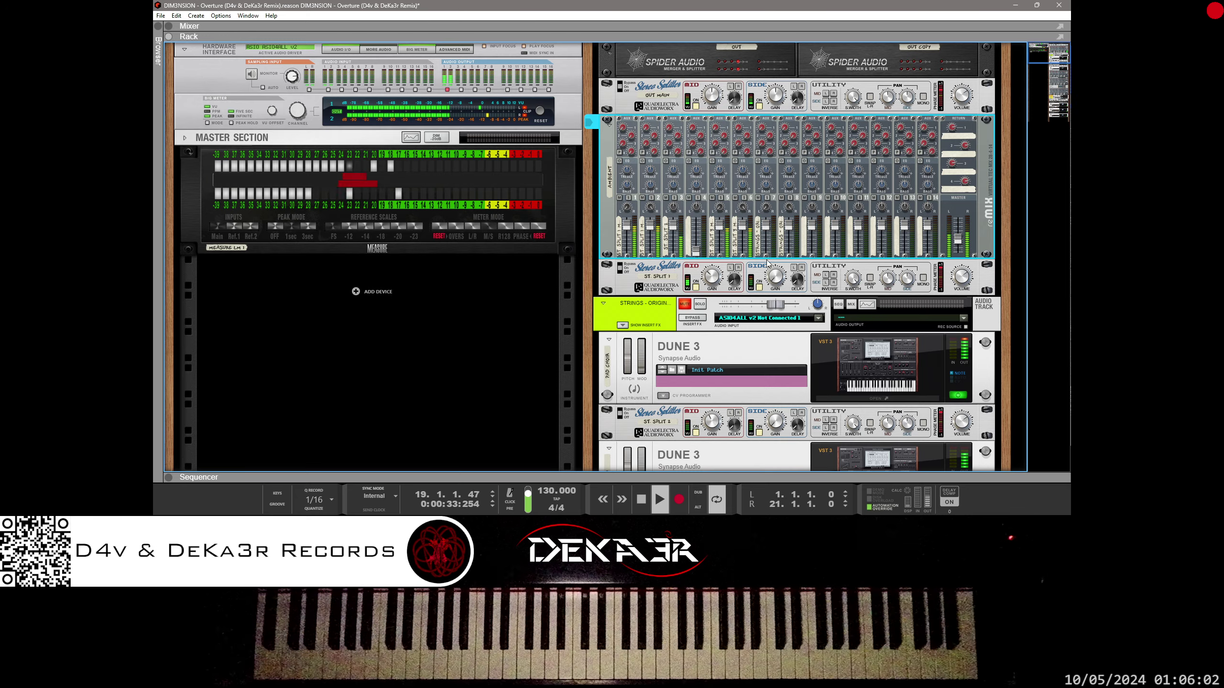
Step: Move the OUT FX splitter, its Spider Audio and UAD DreamVerb above the main output splitter, with OUT FX placed below the Spider Audio
scroll(781, 290, "down", 2)
scroll(779, 287, "up", 2)
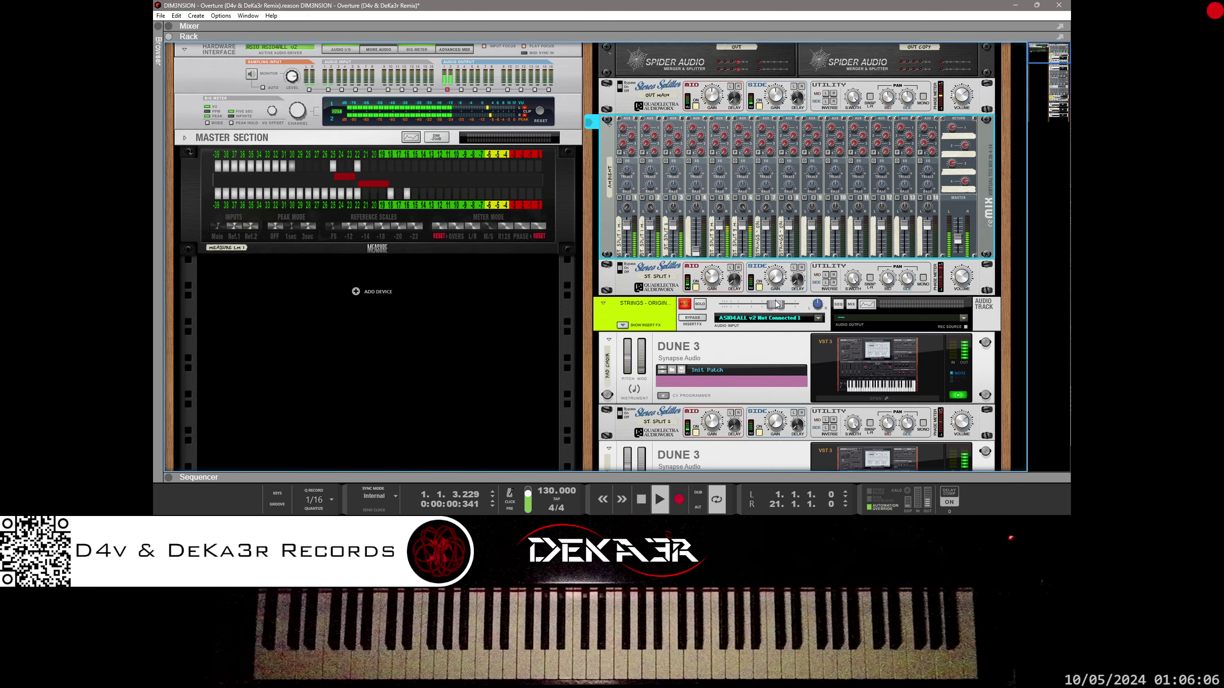
scroll(781, 290, "down", 9)
scroll(780, 306, "down", 10)
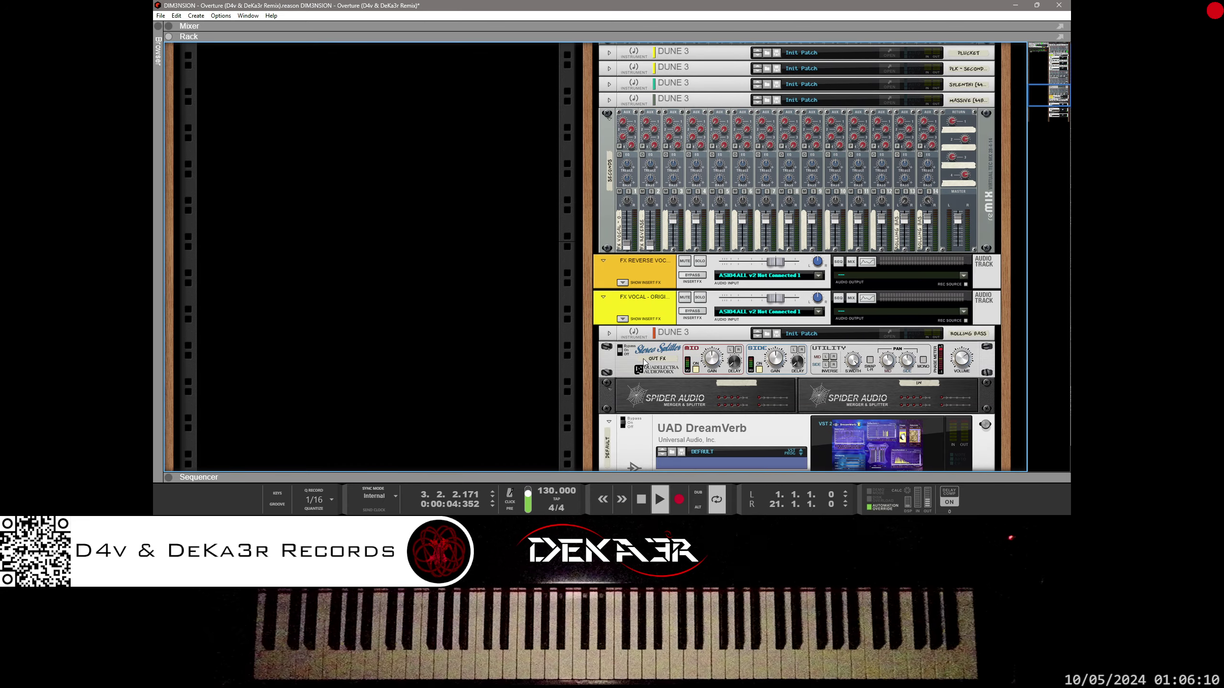
left_click_drag(604, 361, 617, 105)
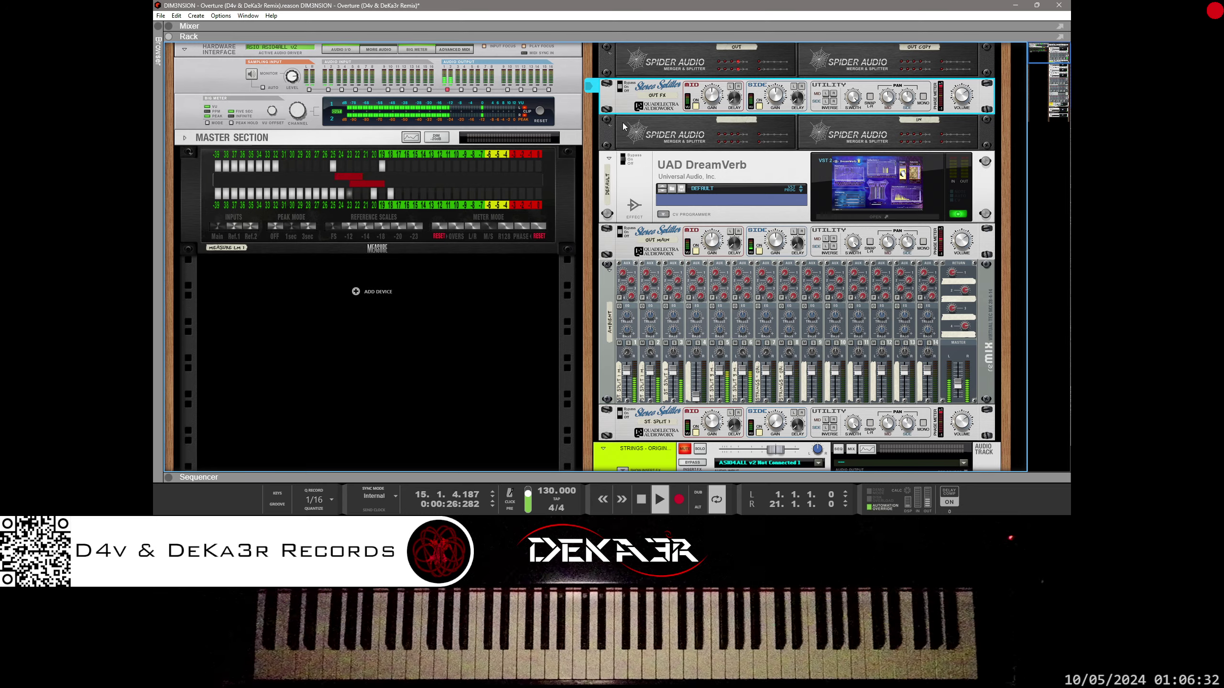
mouse_move(621, 96)
left_mouse_down()
mouse_move(610, 238)
mouse_move(612, 161)
left_mouse_up()
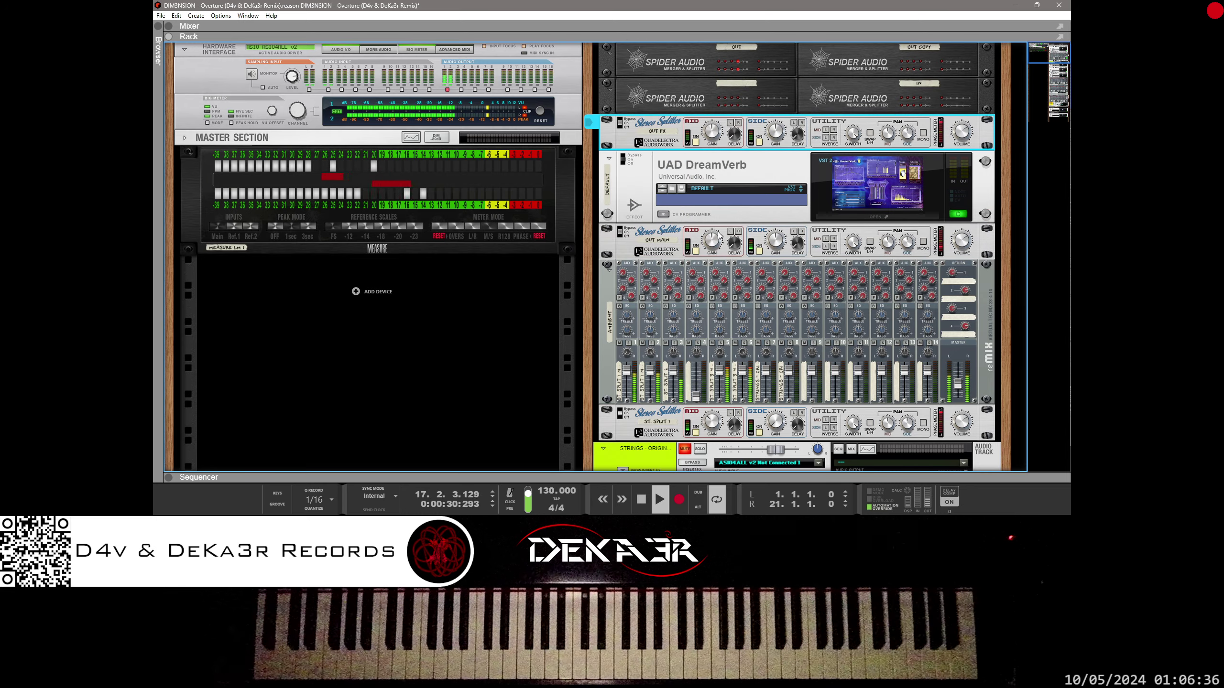
Step: Reorder the rack so the Spider Audio, UAD DreamVerb and OUT FX splitter sit in that order above the main output splitter and AMBIENT mixer
mouse_move(610, 248)
left_mouse_down()
mouse_move(608, 198)
mouse_move(613, 302)
mouse_move(666, 430)
mouse_move(664, 243)
mouse_move(615, 219)
mouse_move(612, 236)
mouse_move(614, 84)
left_mouse_up()
left_click(608, 245)
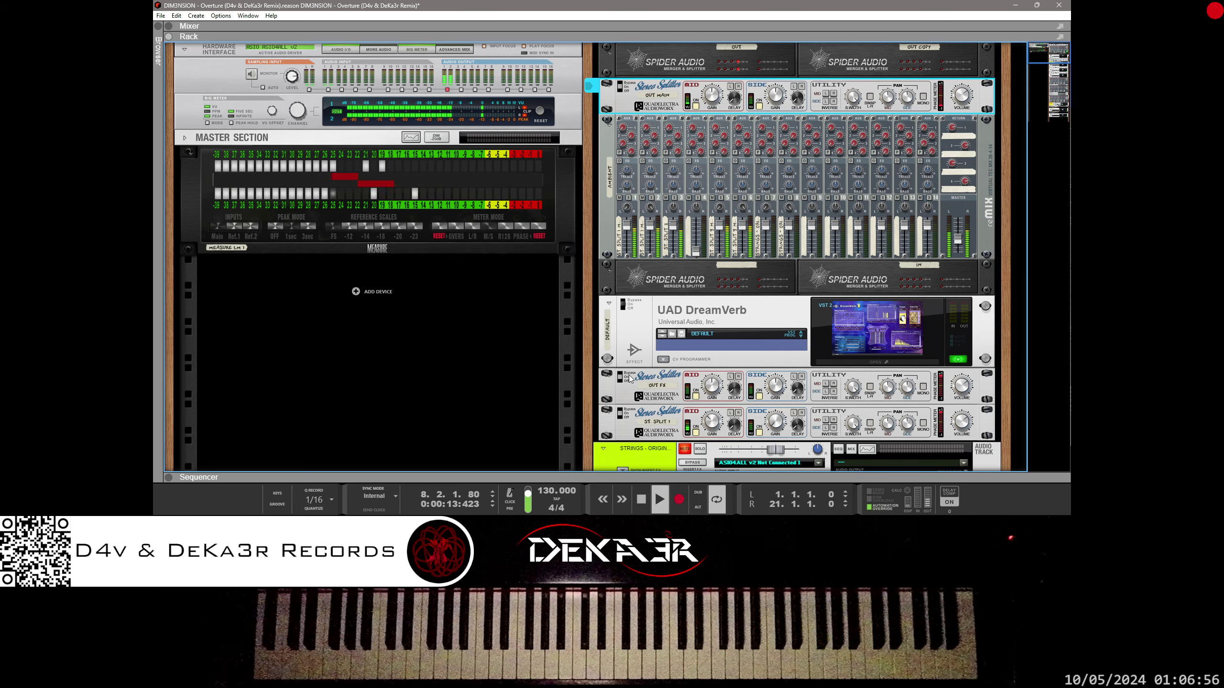
left_click_drag(606, 387, 608, 94)
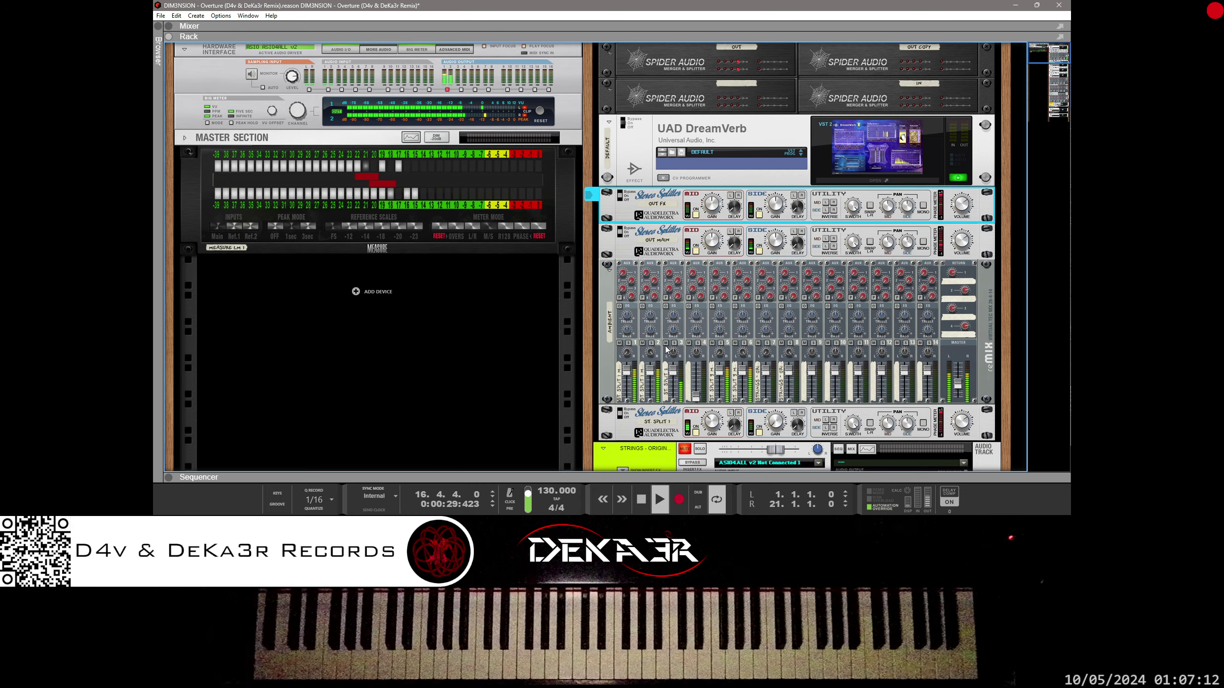
Step: Adjust the Mid gain on the Stereo Splitter between the second and third DUNE 3 devices
scroll(666, 350, "down", 1)
scroll(686, 300, "down", 1)
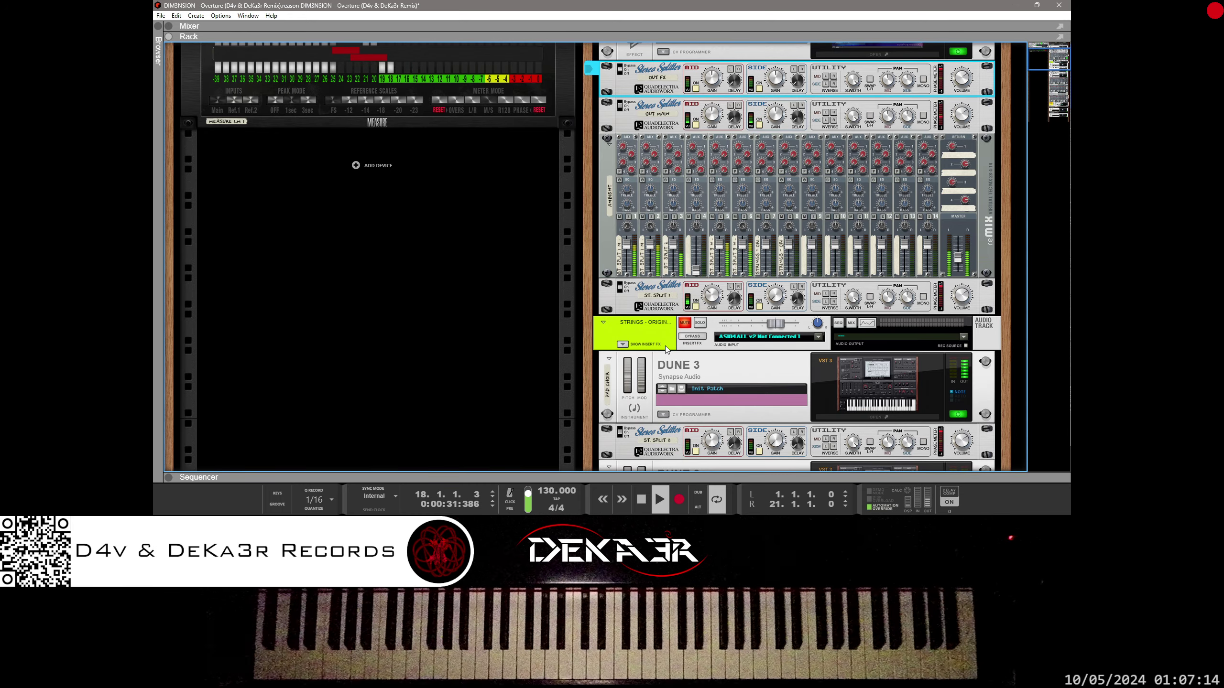
scroll(687, 300, "down", 1)
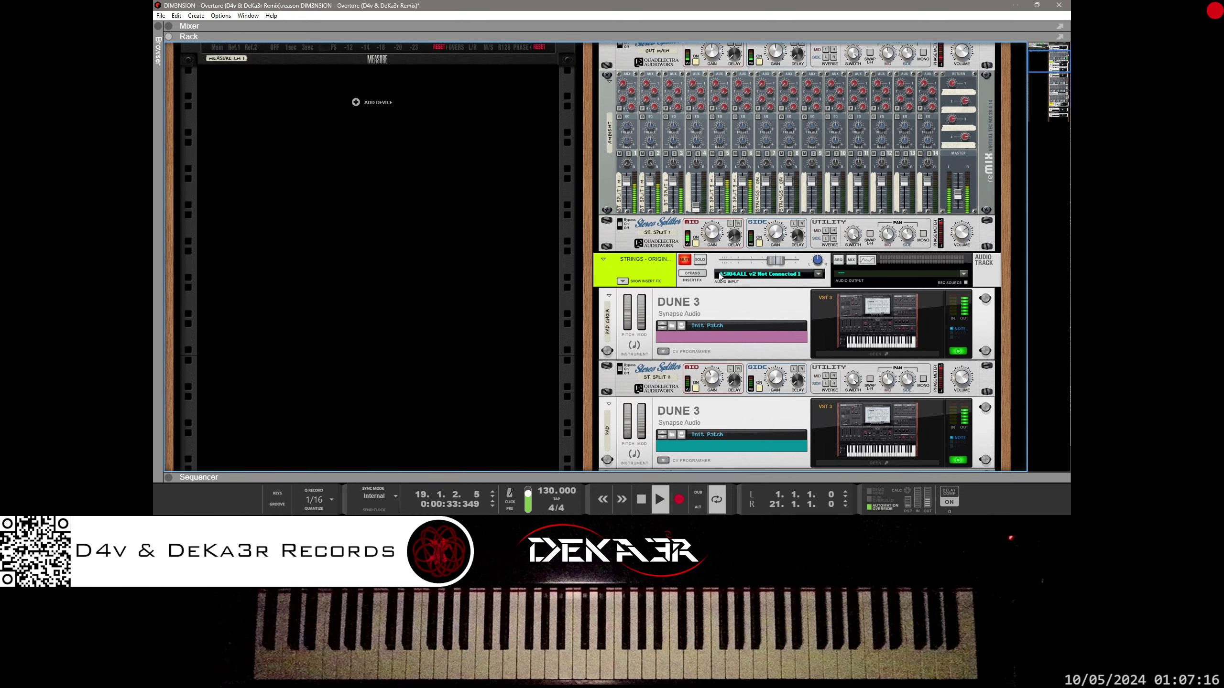
scroll(704, 327, "down", 2)
left_click(716, 361)
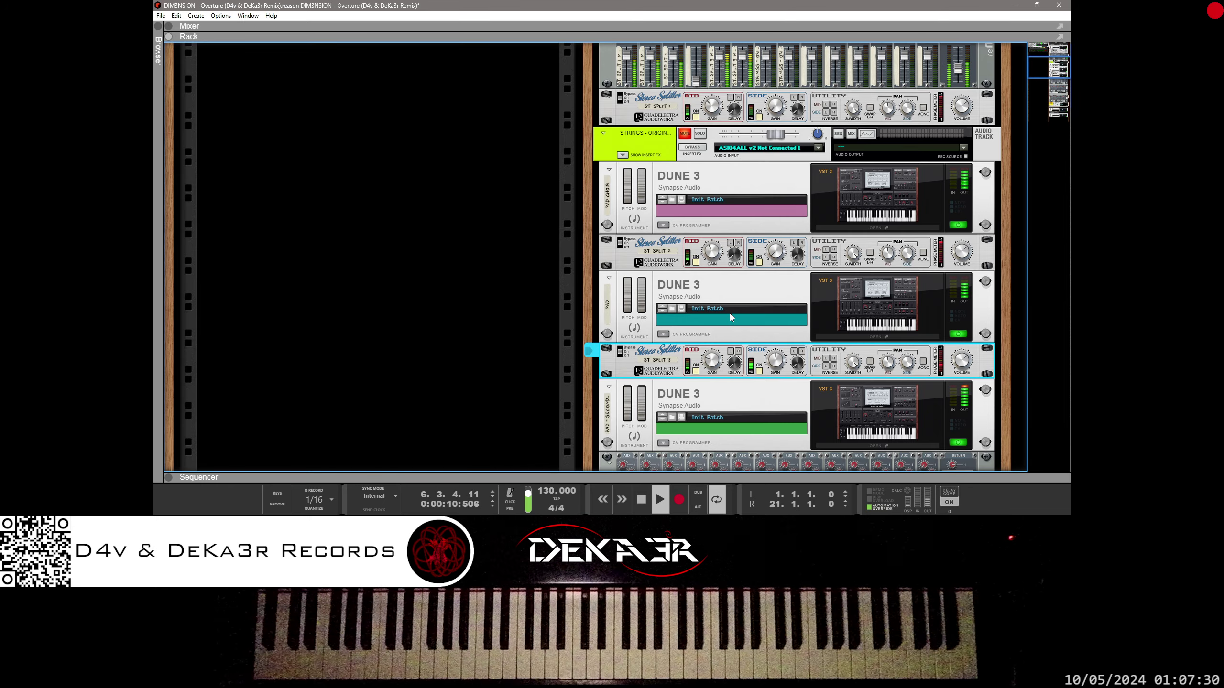
Step: Set the Side pan to 64 on the splitter below the first DUNE 3 and reset the Mid pan on the splitter below the second
scroll(725, 347, "up", 3)
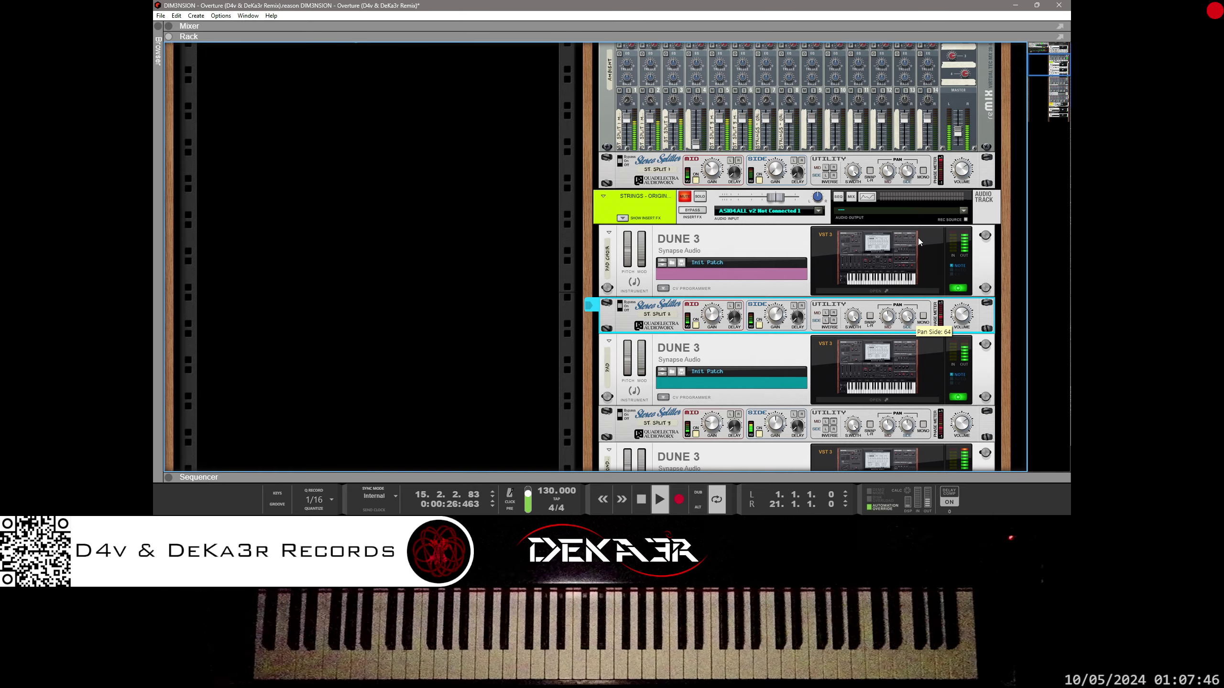
left_click(889, 420)
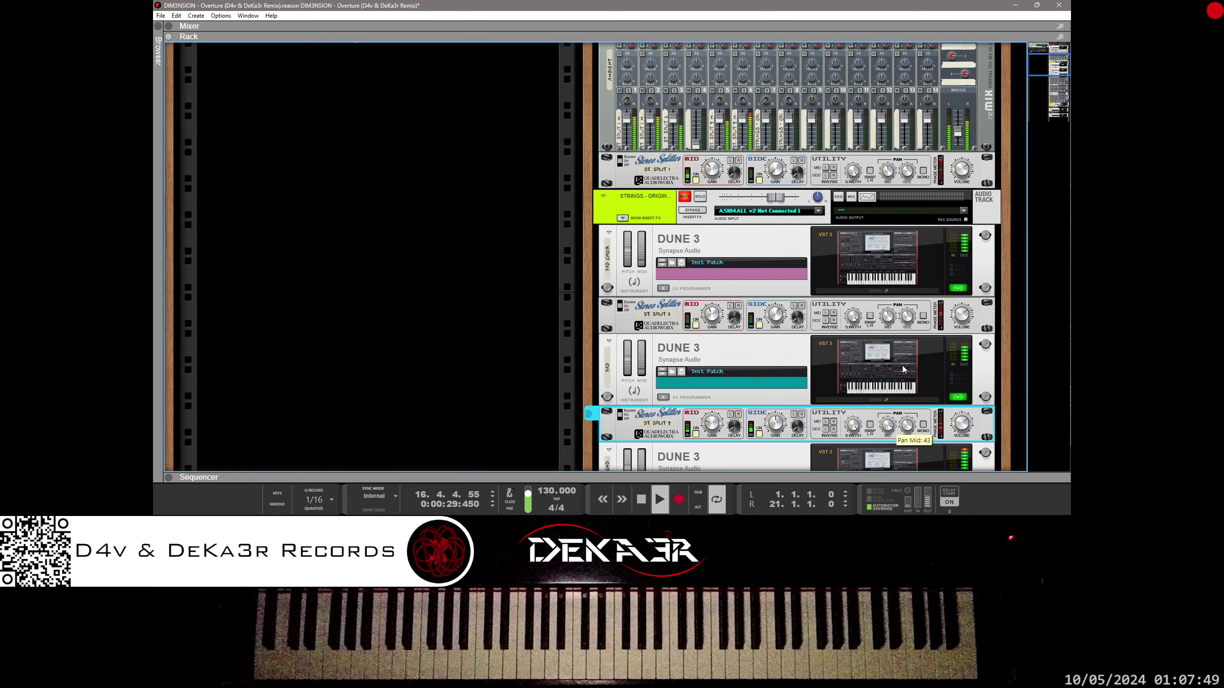
left_click(889, 433, "ctrl")
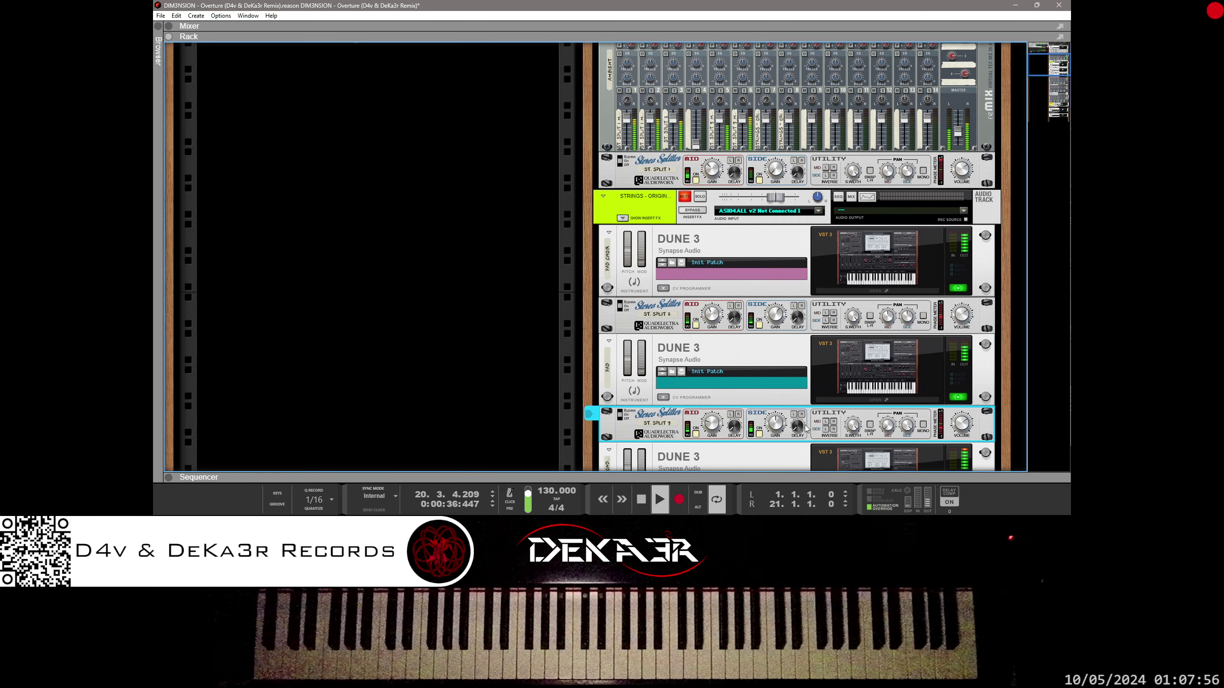
Step: Switch off Mid and Side on the two splitters surrounding the first DUNE 3 and adjust the Mid pan on the splitter below the second
left_click(761, 329)
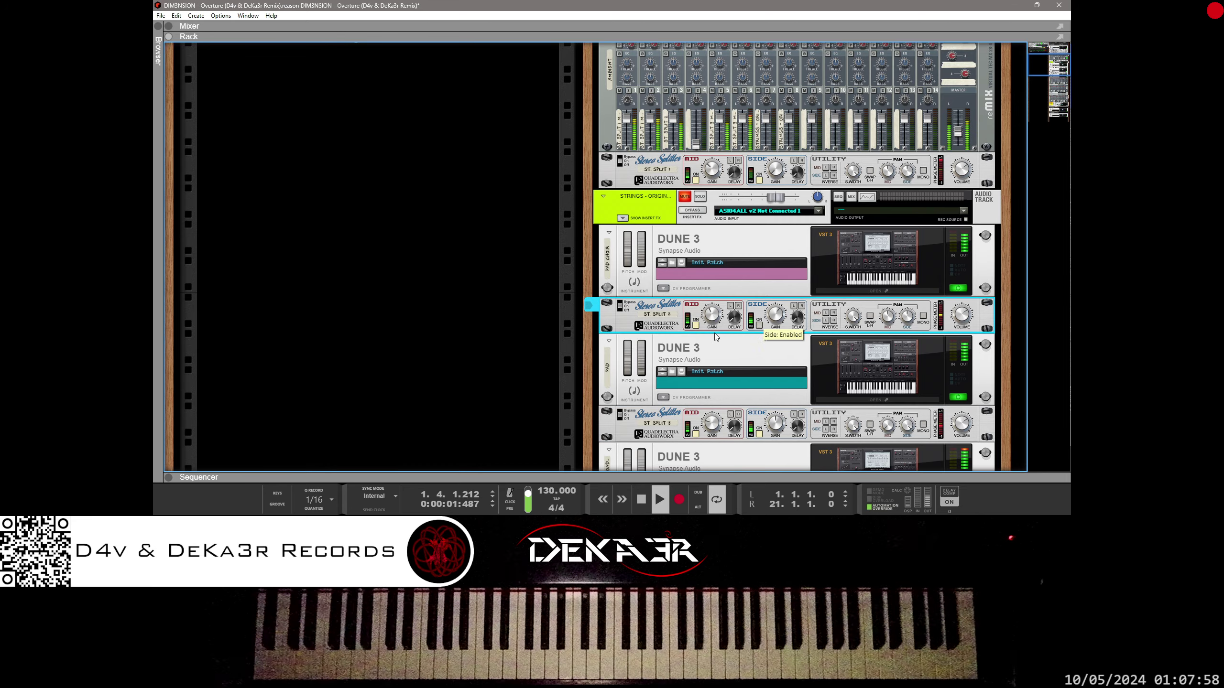
left_click(687, 185)
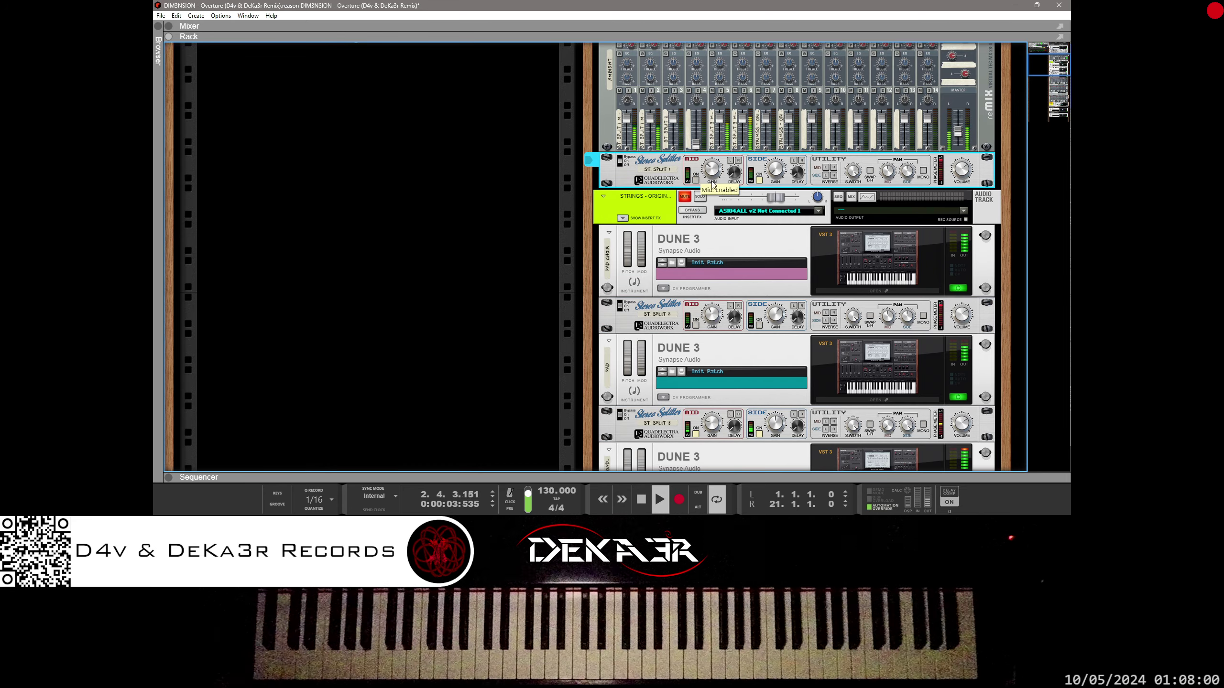
left_click(889, 433)
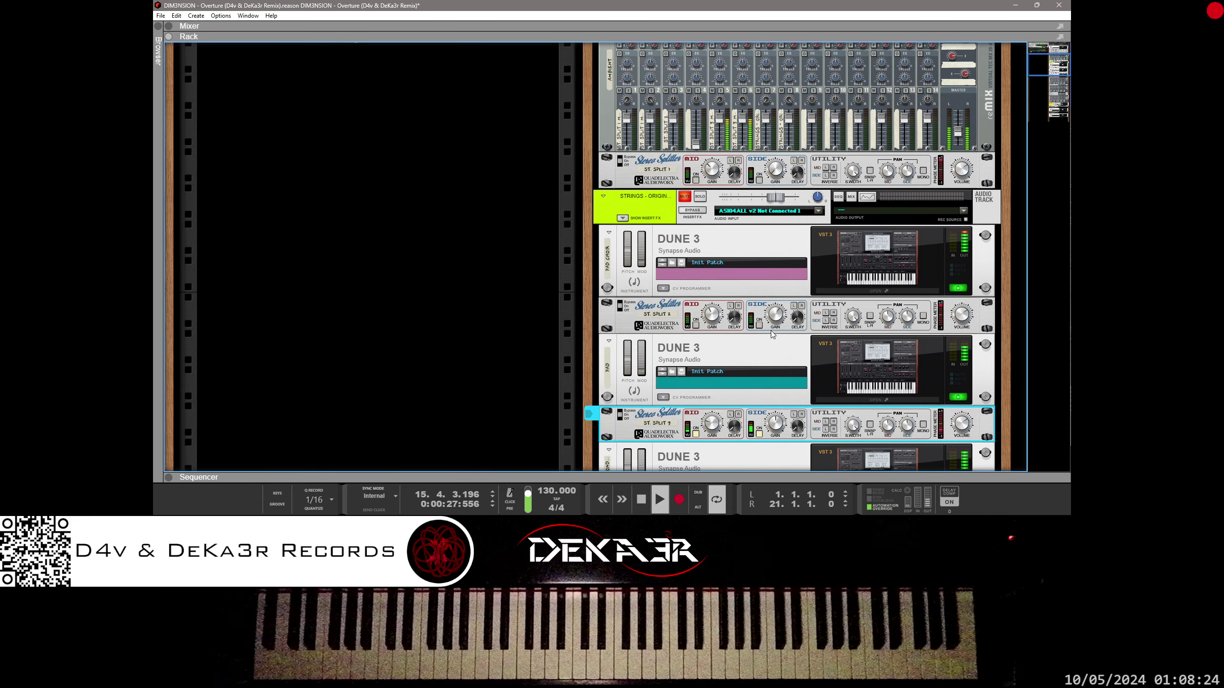
Step: Re-enable Mid and Side on the Stereo Splitters above and below the first DUNE 3
left_click(695, 326)
left_click(759, 325)
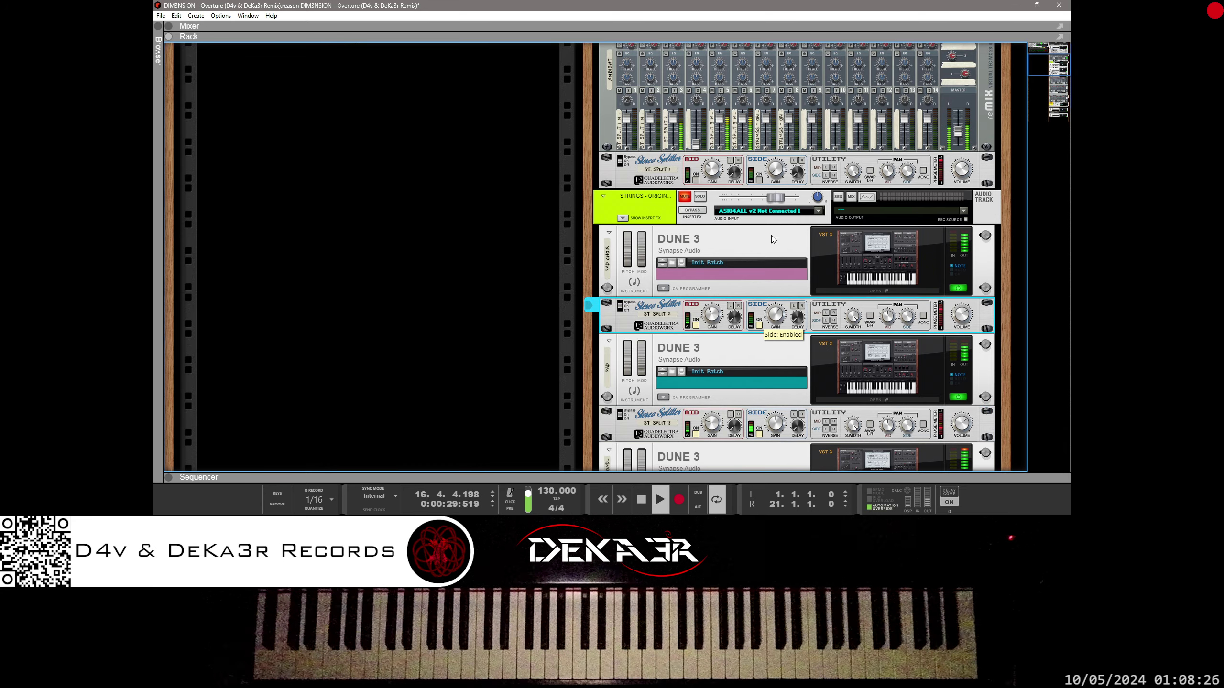
left_click(759, 180)
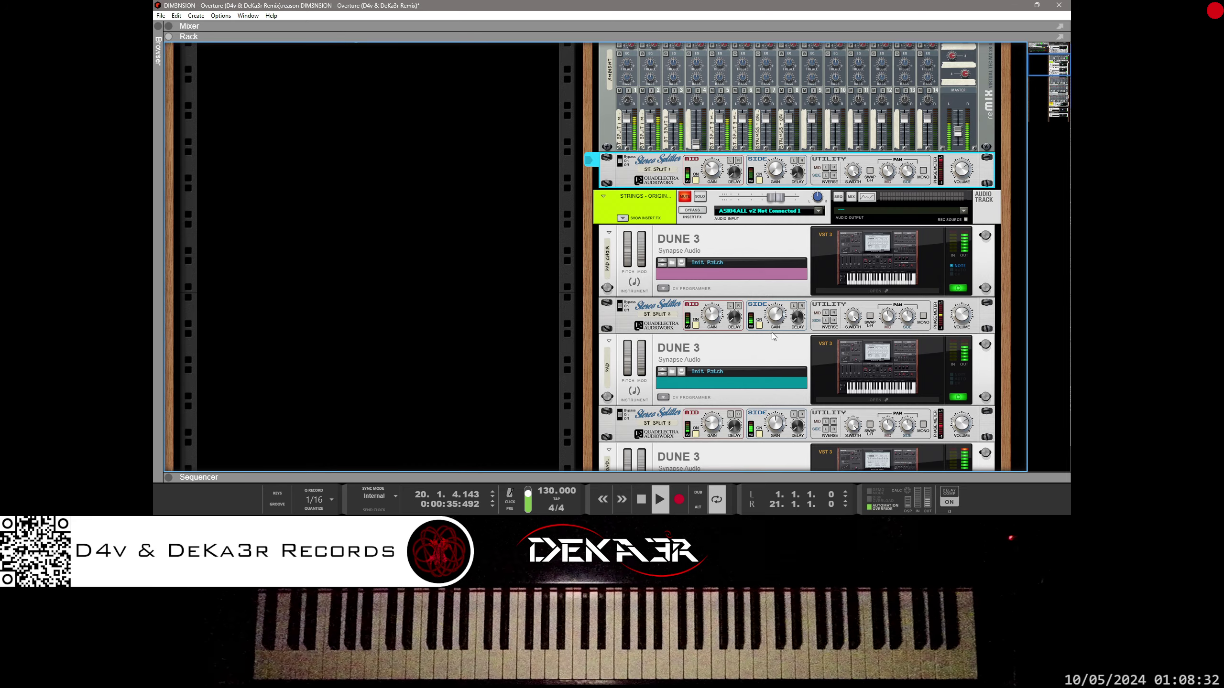
Step: Set the Side gain to 69% on the splitter below the first DUNE 3 and 110% on the splitter below the AMBIENT mixer
left_click(776, 316)
left_click_drag(783, 294, 777, 321)
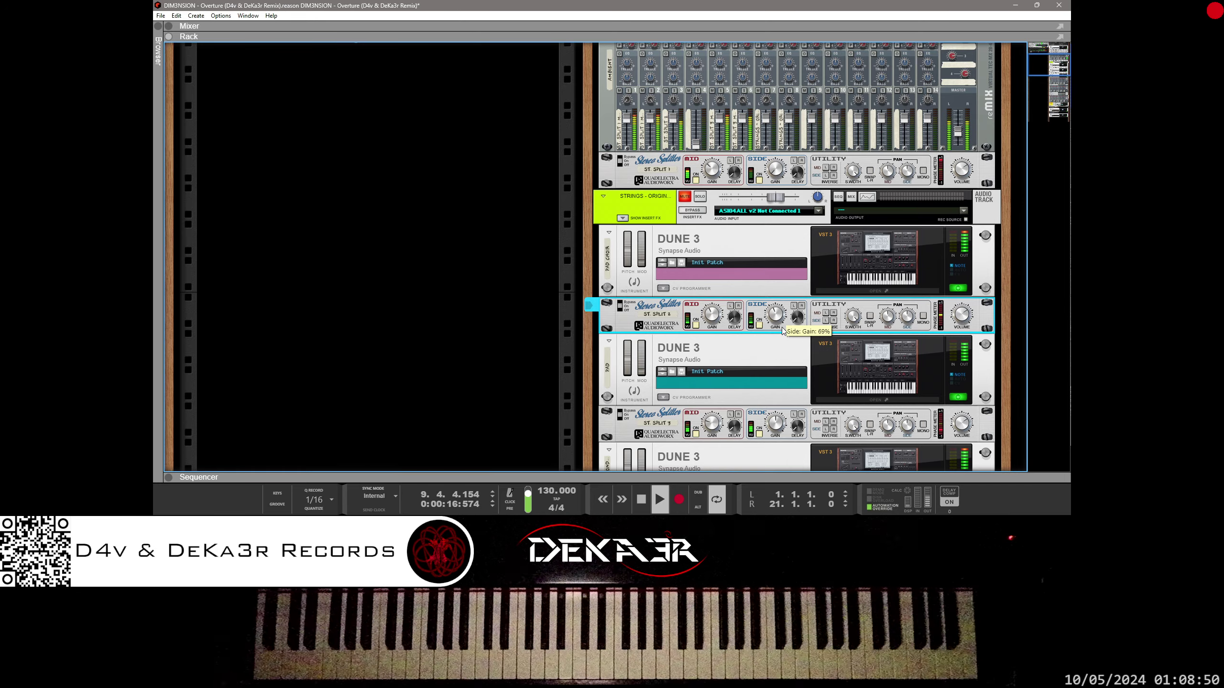
scroll(782, 328, "up", 2)
left_click(777, 235)
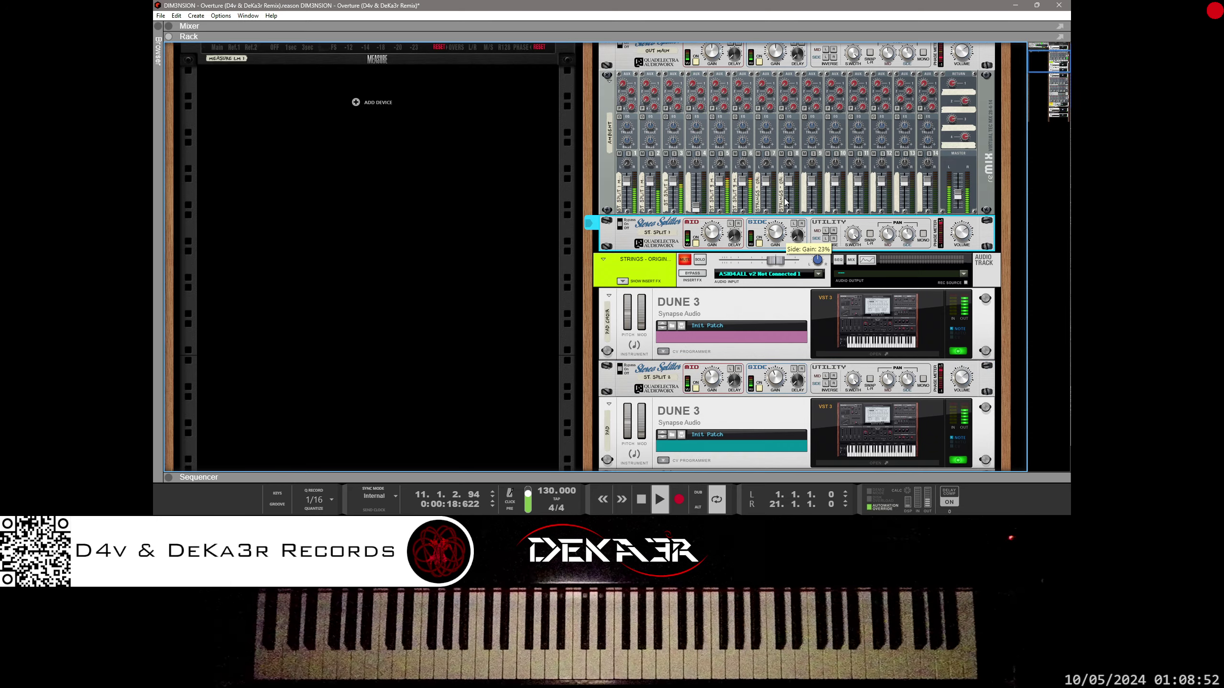
mouse_move(809, 110)
left_mouse_down()
mouse_move(795, 141)
mouse_move(802, 129)
left_mouse_up()
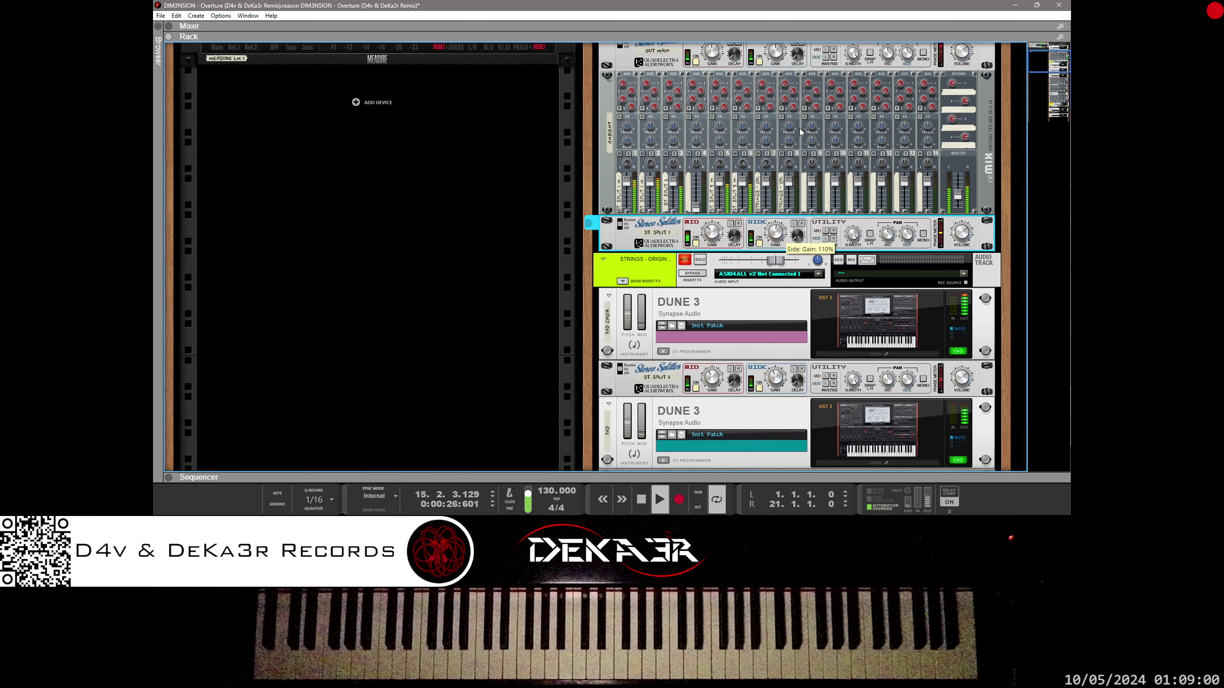
Step: With Mid and Side disabled on the main output splitter, adjust Aux 4 sends for AMBIENT channels 5 and 6, setting channel 5 to 44
scroll(786, 366, "up", 3)
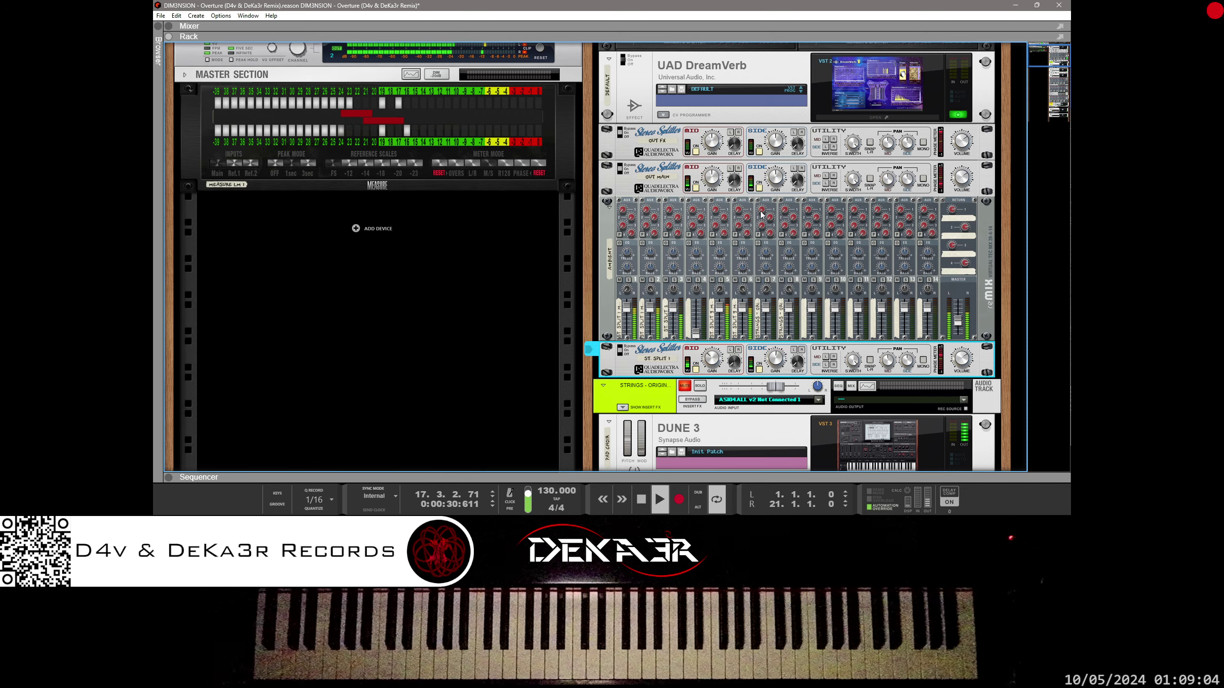
left_click(696, 188)
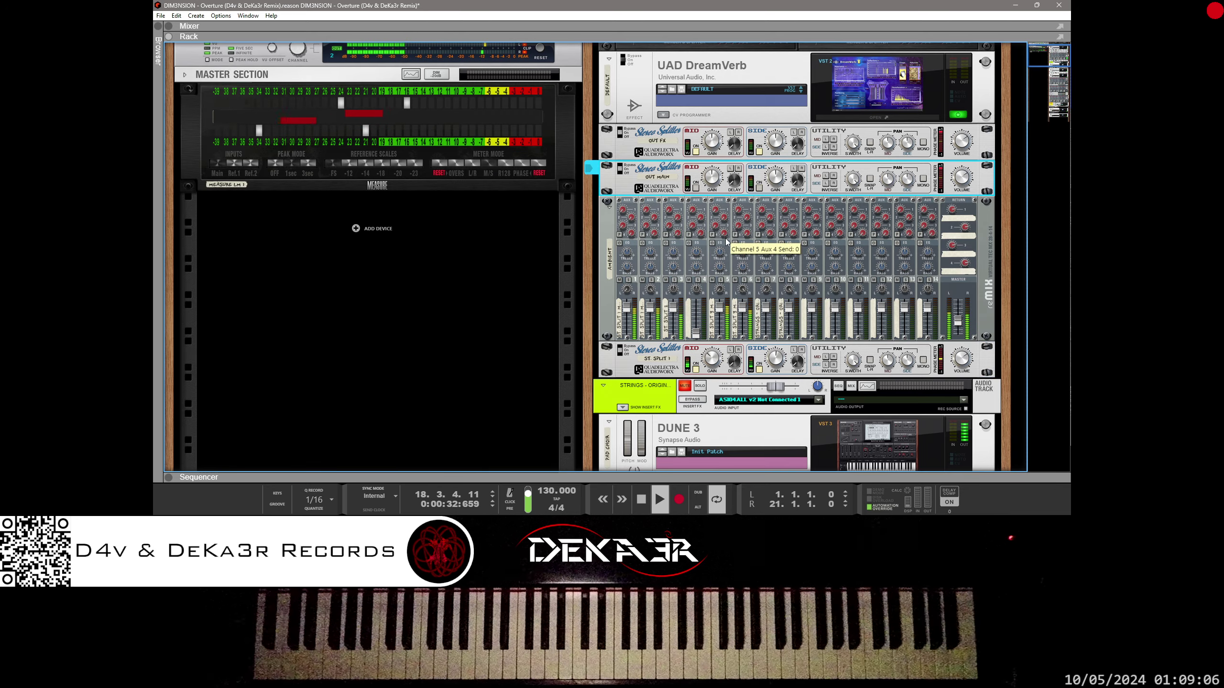
left_click(742, 244)
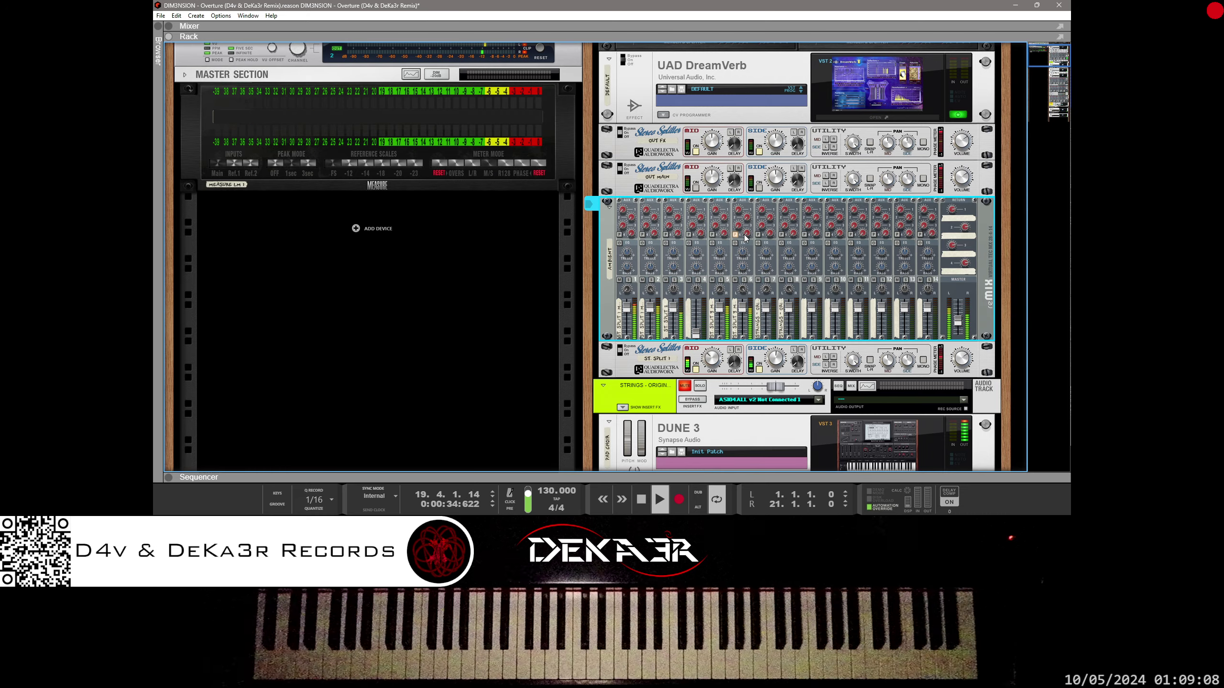
left_click_drag(750, 223, 726, 236)
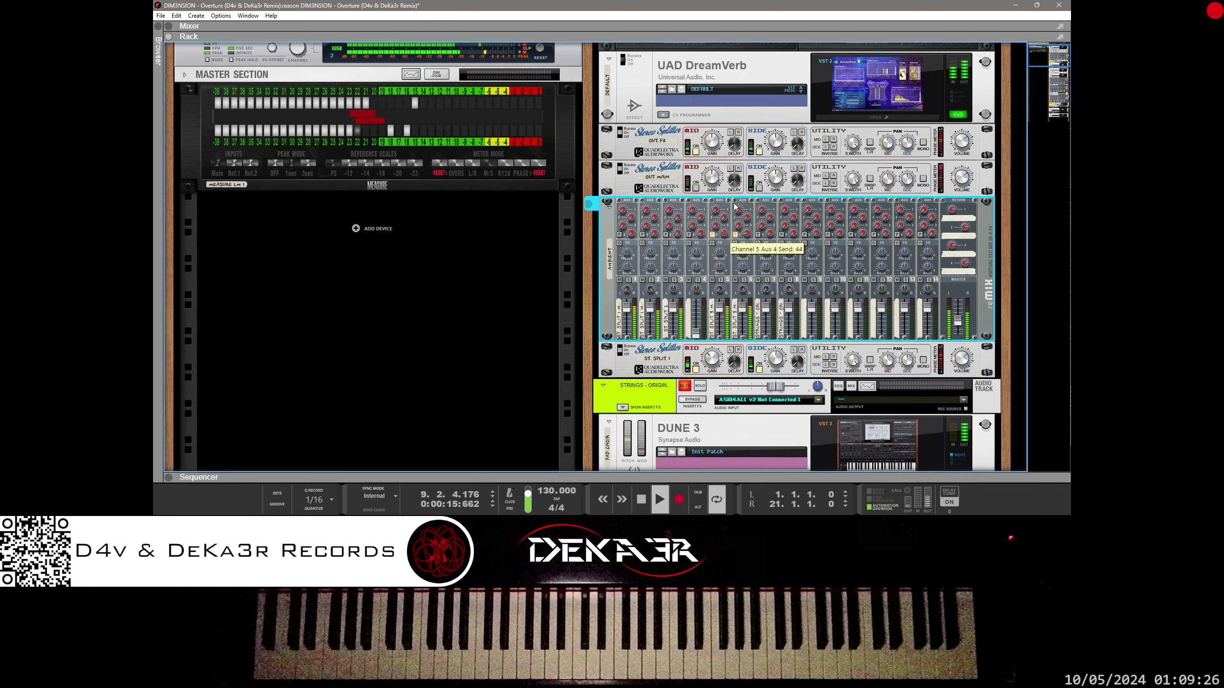